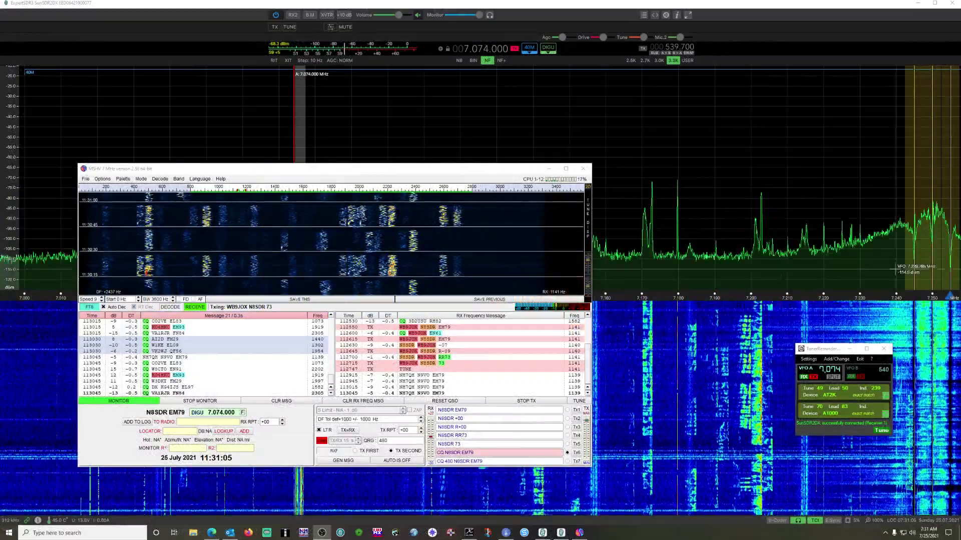
View MSHV's version and credits information from the Help menu, then close it.
left_click(223, 179)
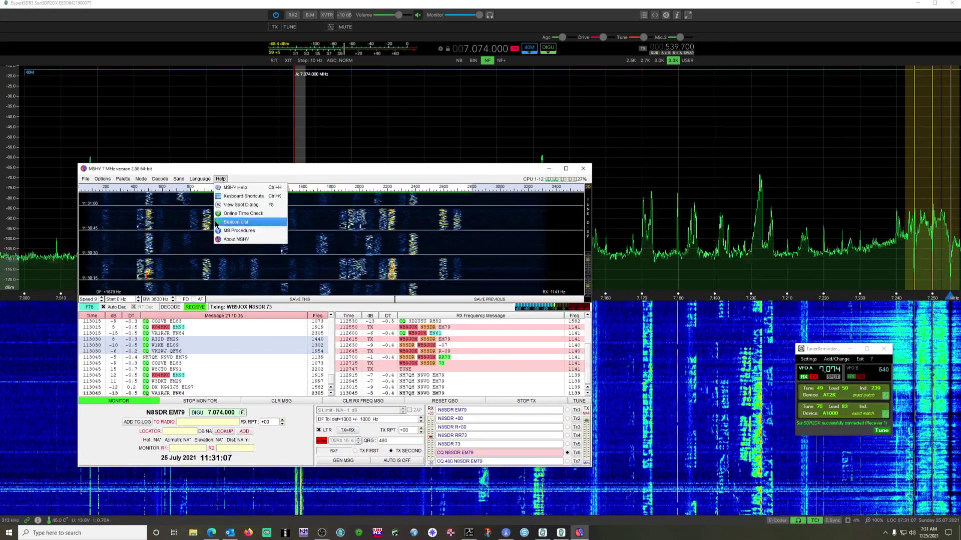
left_click(245, 238)
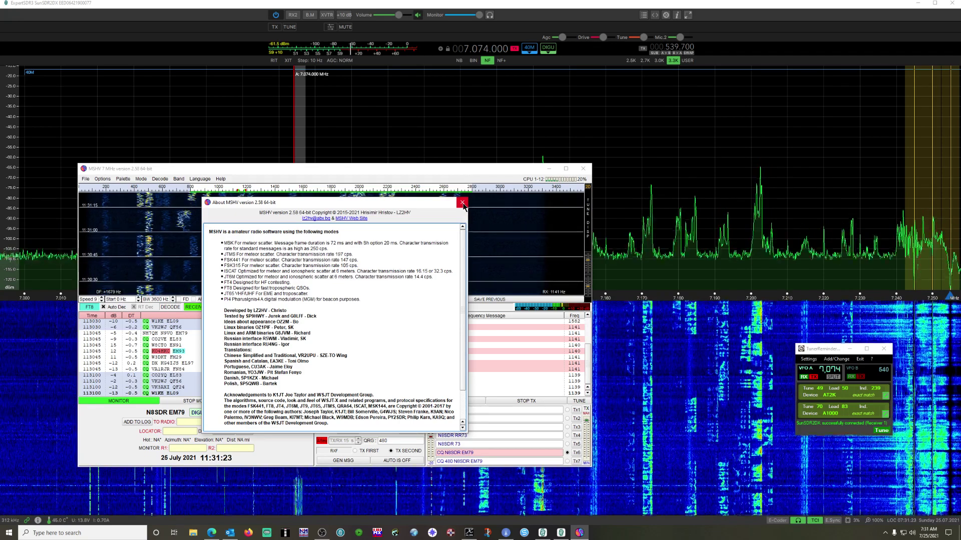
left_click(463, 203)
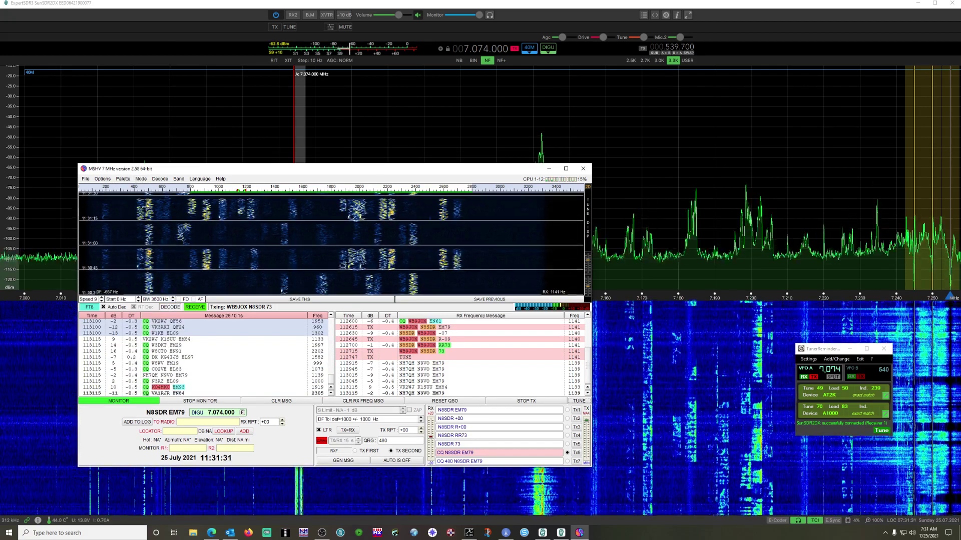
Show the Mode menu's list of operating modes with FT8 checked.
left_click(140, 180)
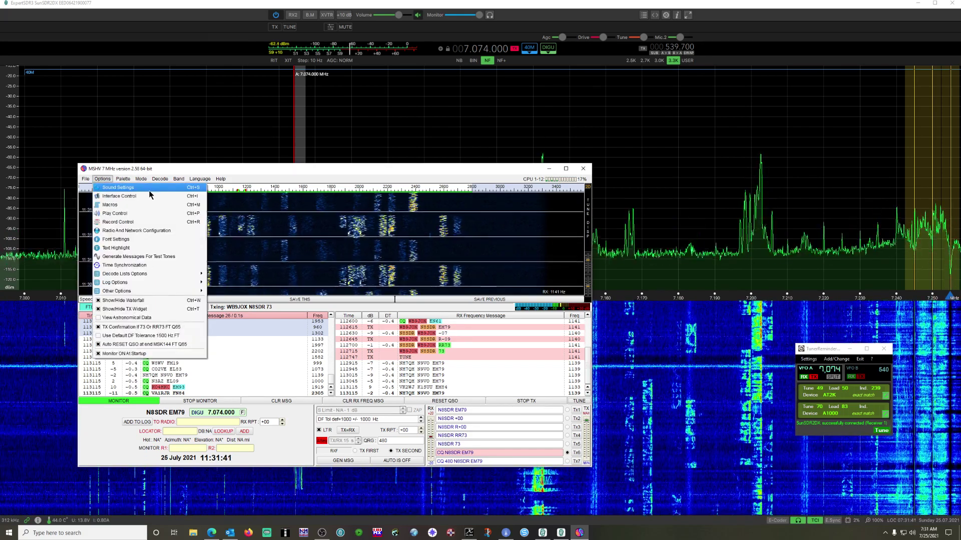
mouse_move(160, 178)
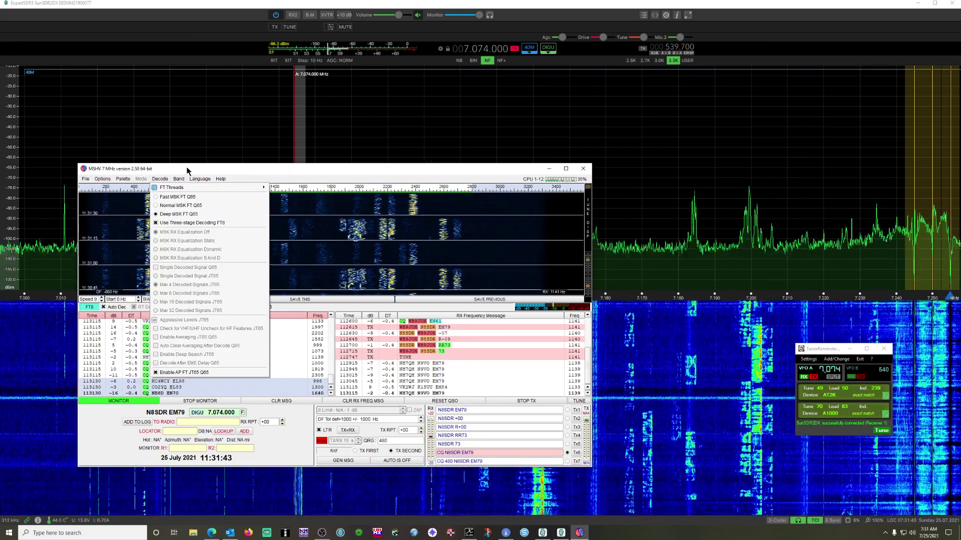
mouse_move(123, 179)
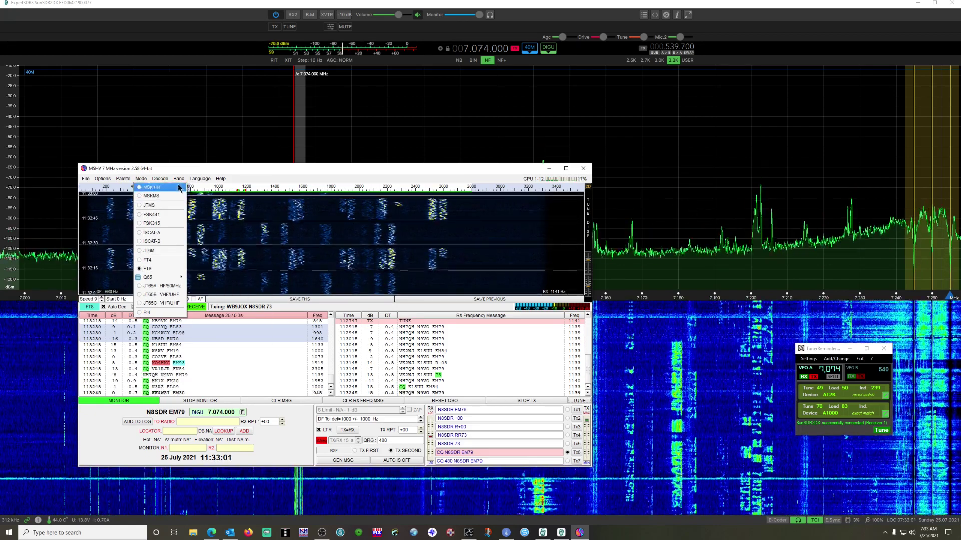
Open Sound Settings, keeping TCI Client Output as output device and the sound buffer at 400.
mouse_move(161, 178)
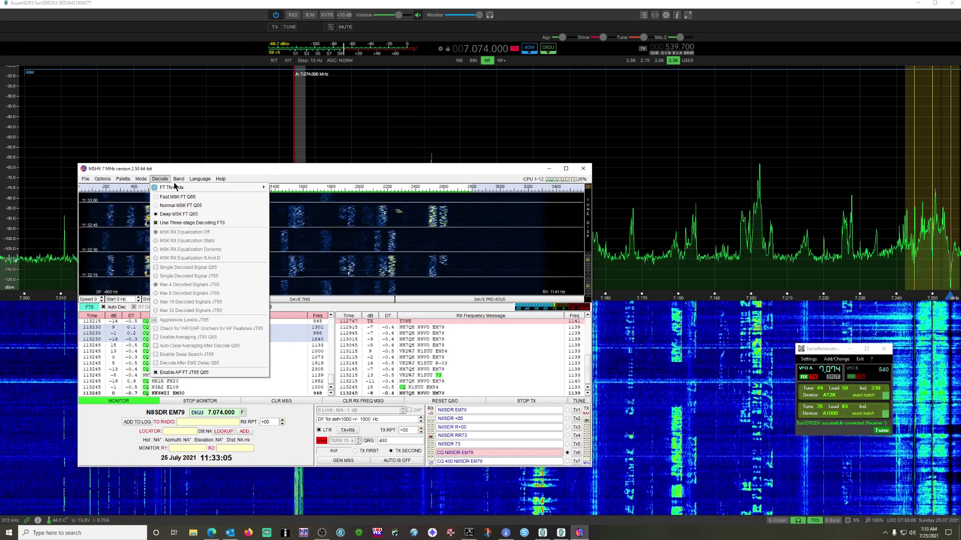
mouse_move(123, 179)
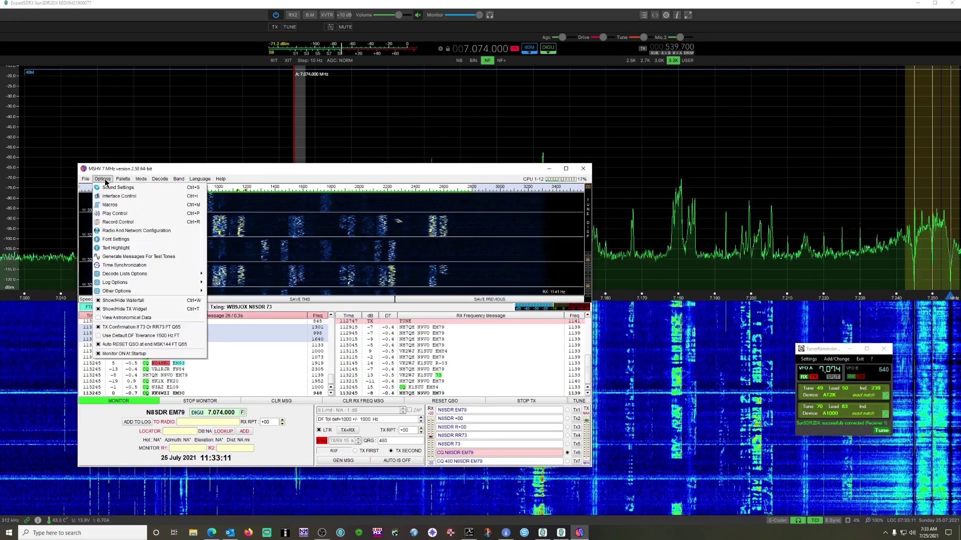
left_click(113, 187)
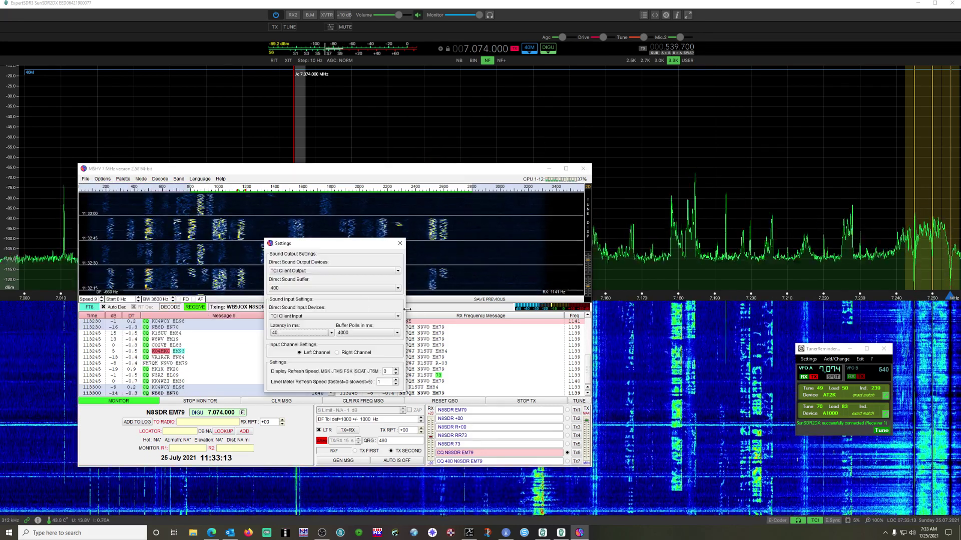
left_click(339, 270)
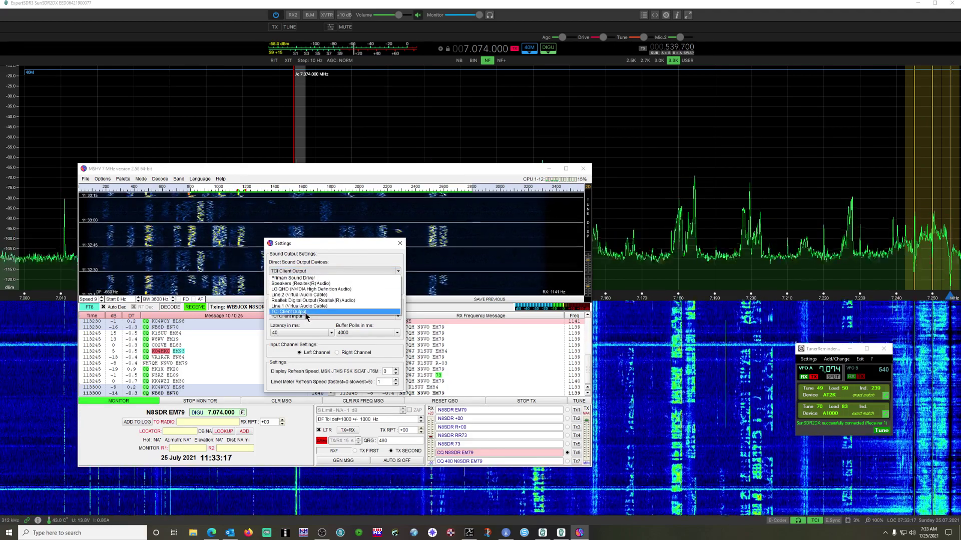
left_click(306, 312)
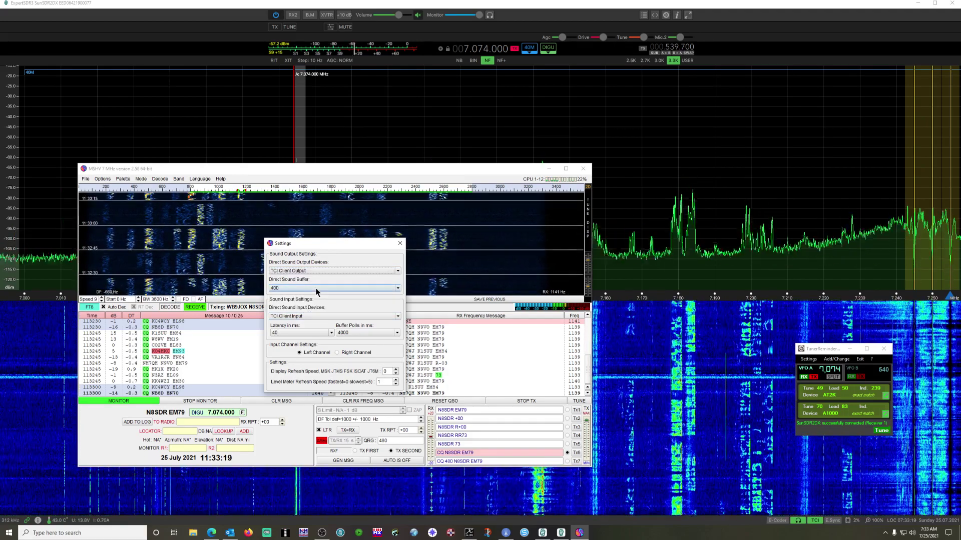
left_click(316, 288)
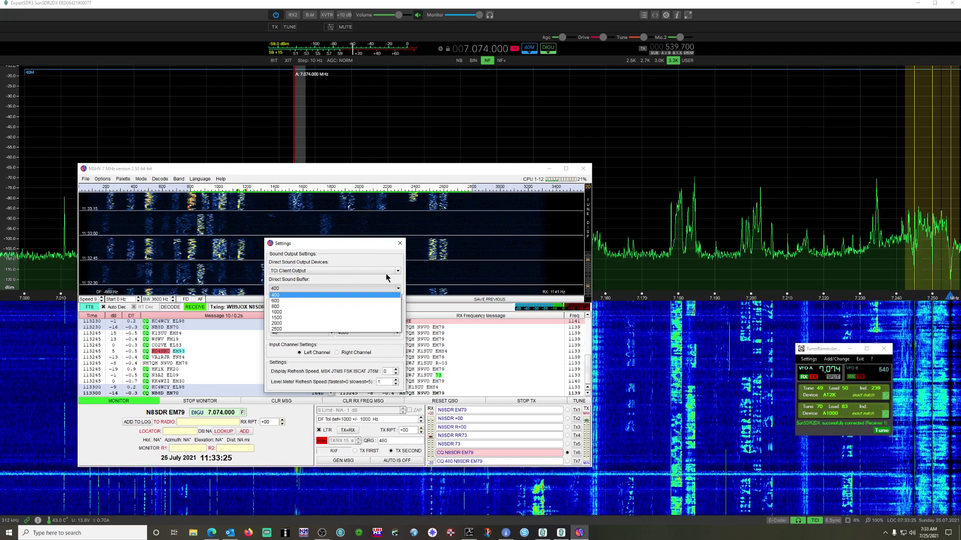
left_click(395, 278)
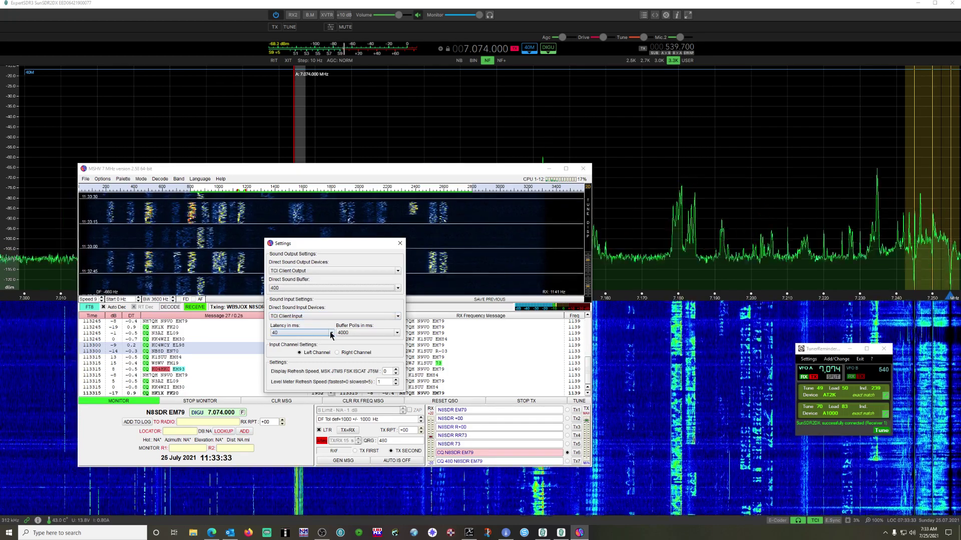
left_click(373, 333)
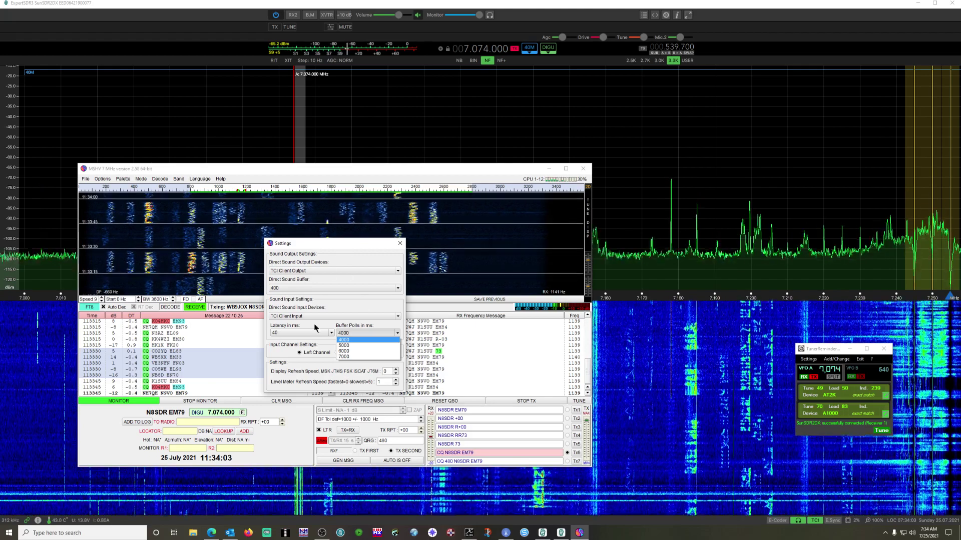
Keep buffer polls at 4000 and close the Settings dialog.
left_click(401, 245)
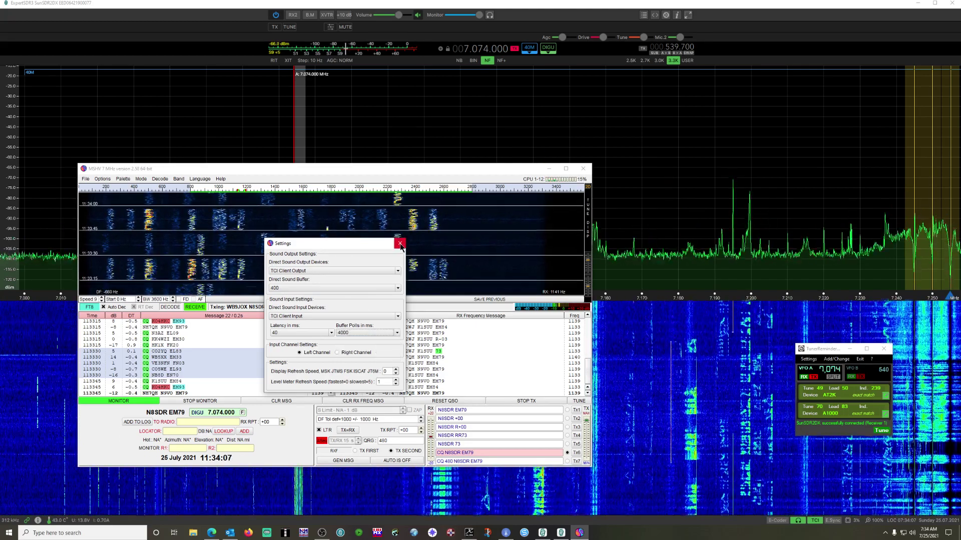
left_click(401, 244)
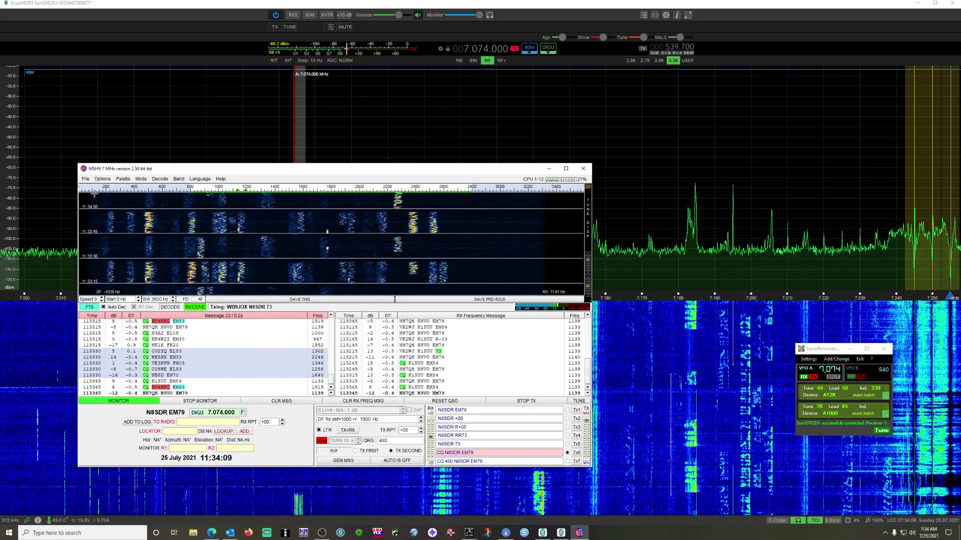
Open MSHV's Interface Control settings, then view ExpertSDR3's TCI server port details.
left_click(102, 178)
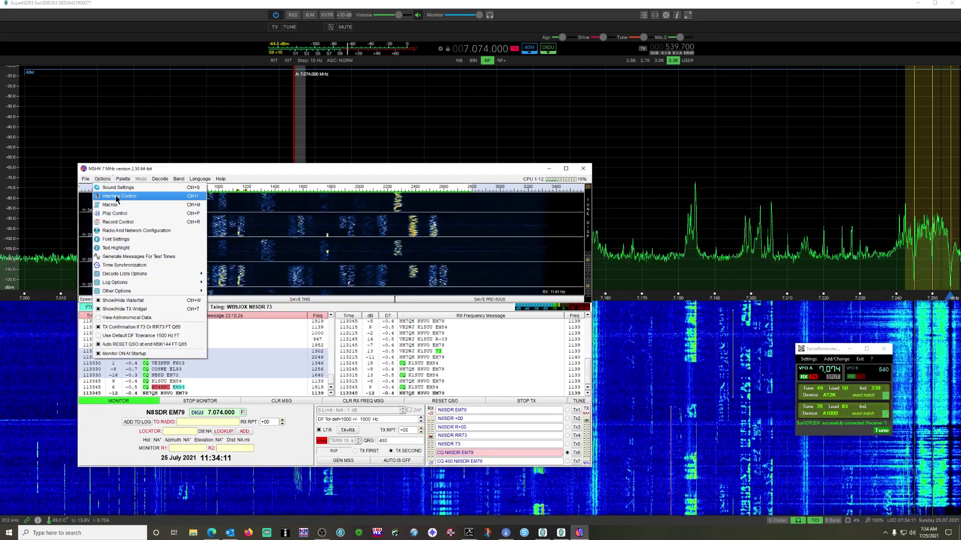
left_click(116, 197)
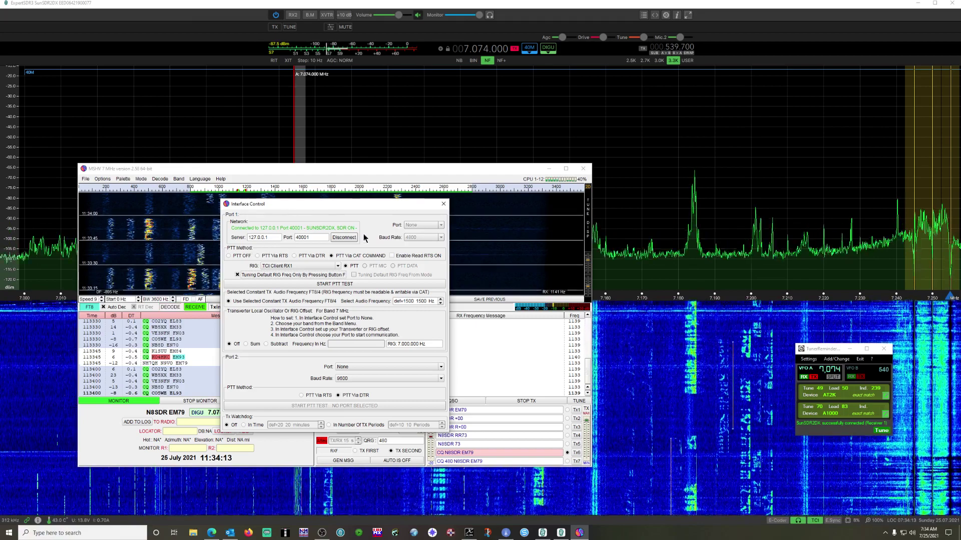
left_click(815, 522)
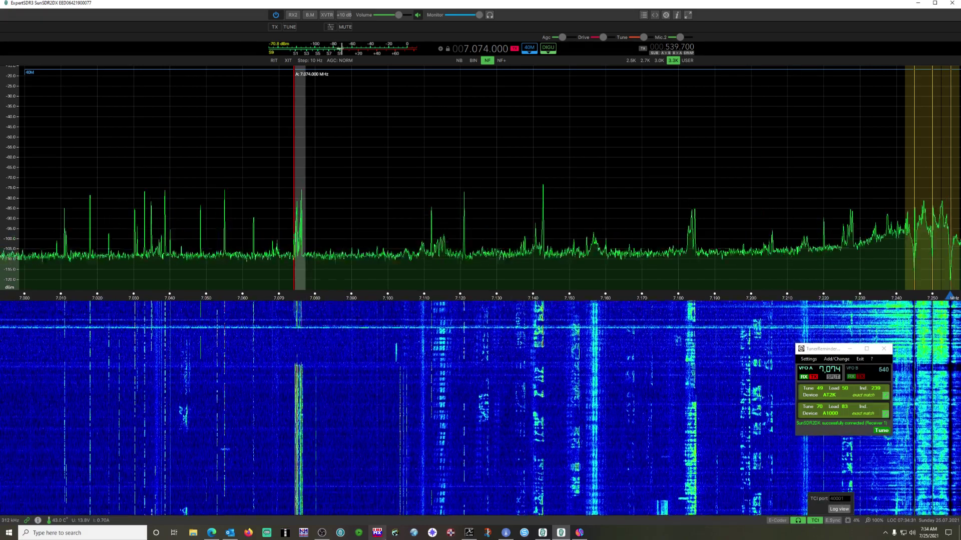
left_click(581, 534)
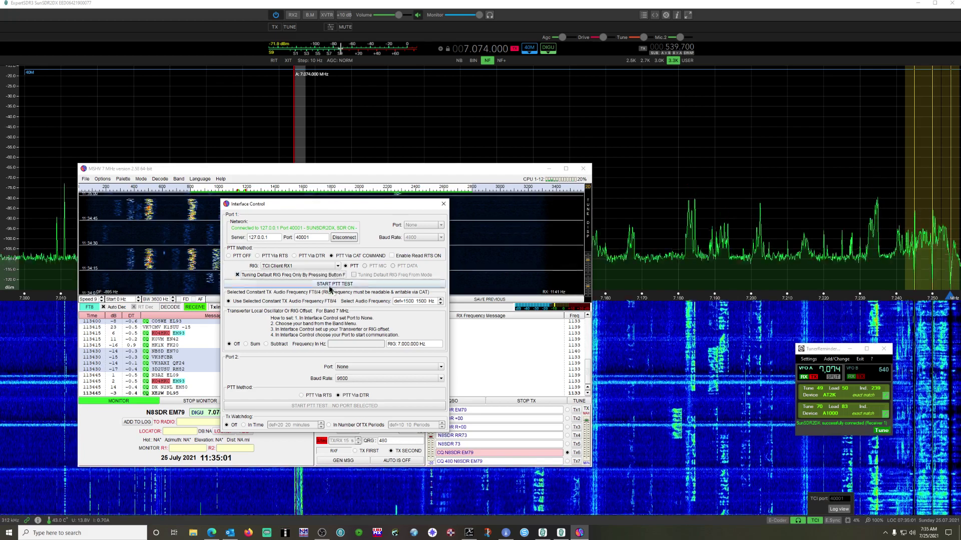
Move the Interface Control dialog up and right, then close it.
left_click_drag(346, 210, 431, 151)
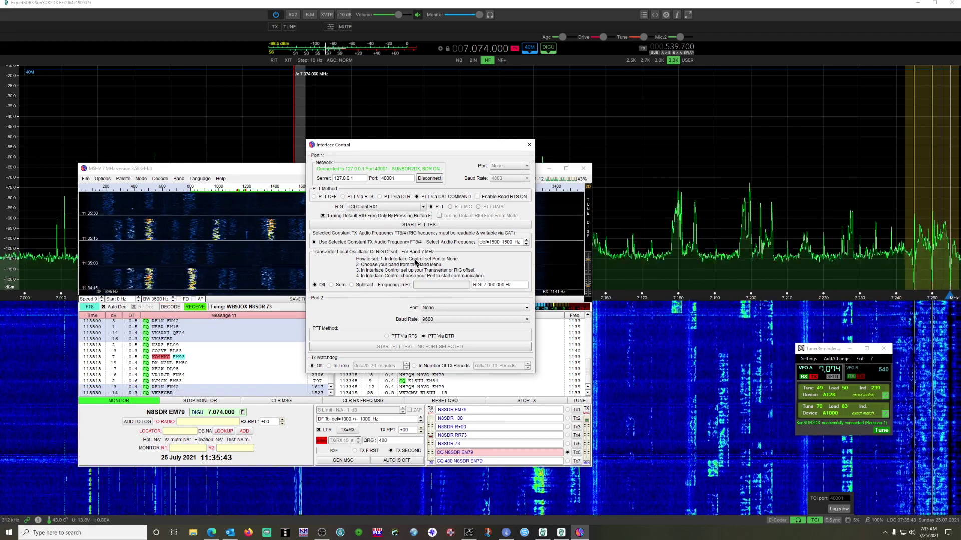
left_click(529, 144)
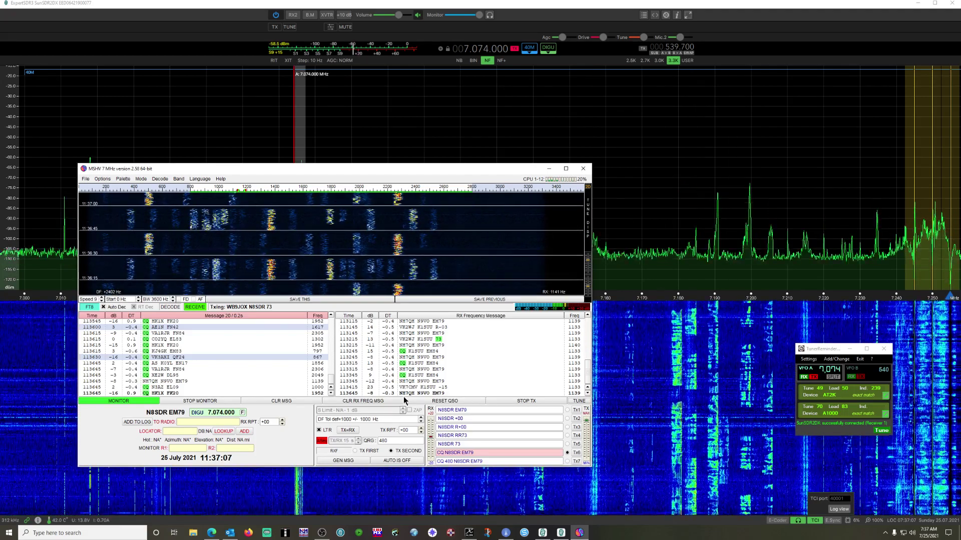
left_click(102, 179)
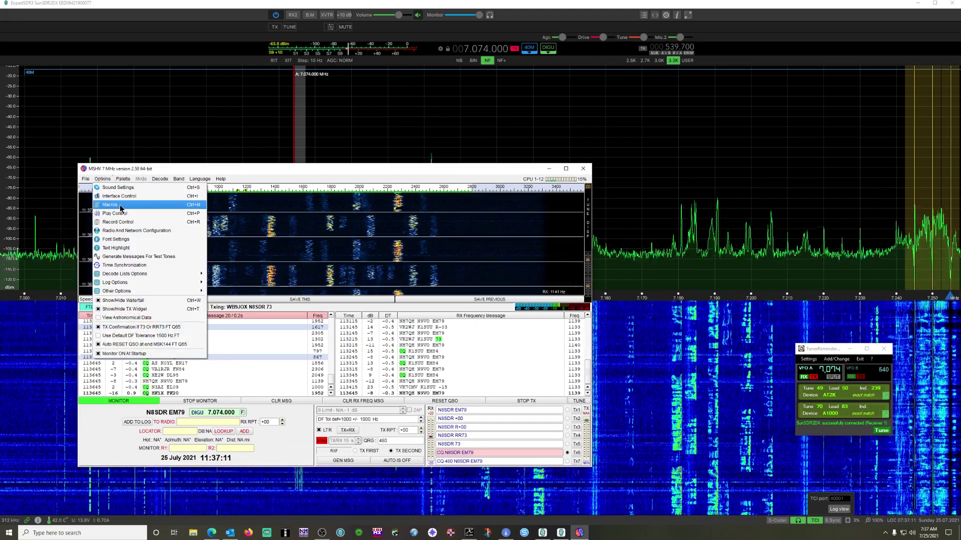
Review the Macros dialog, keeping the activity type as Standard, then close it.
left_click(121, 205)
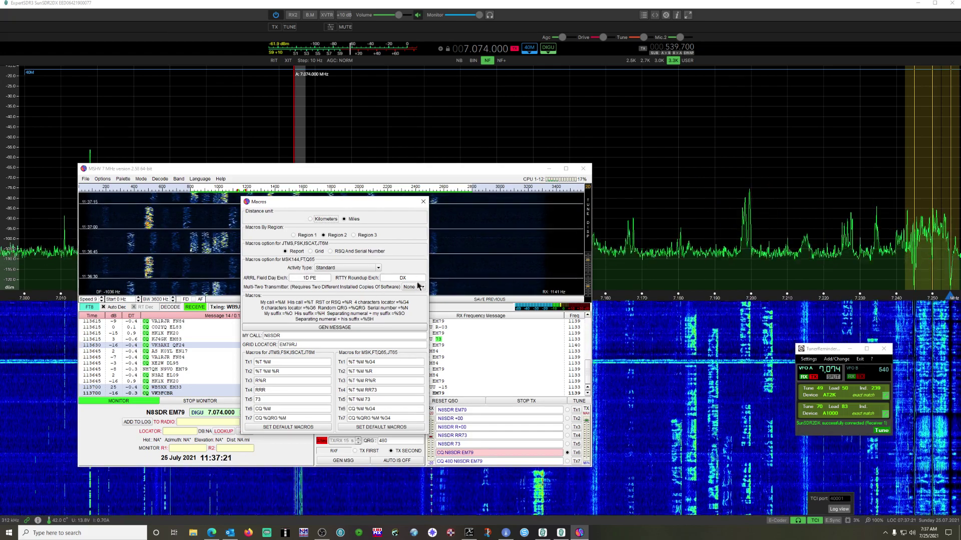
left_click(379, 269)
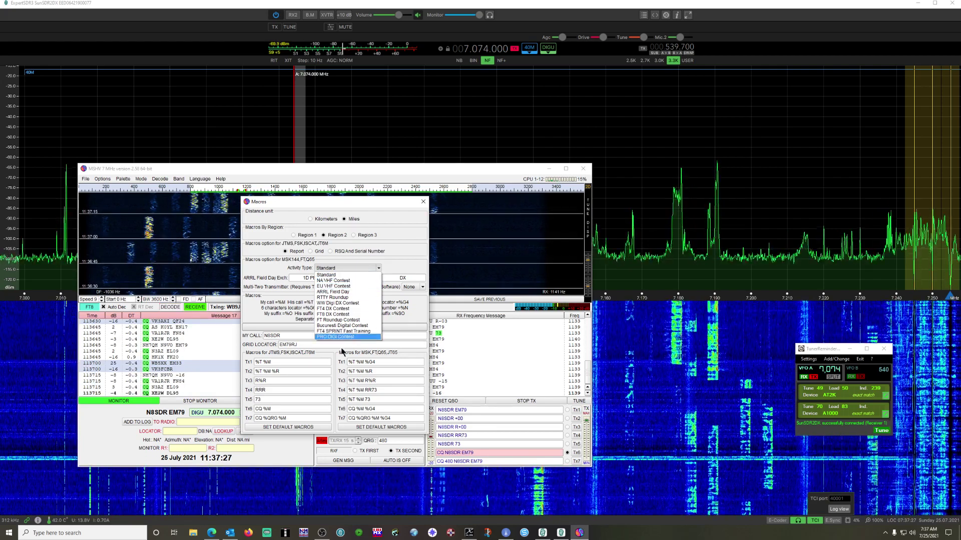
left_click(393, 269)
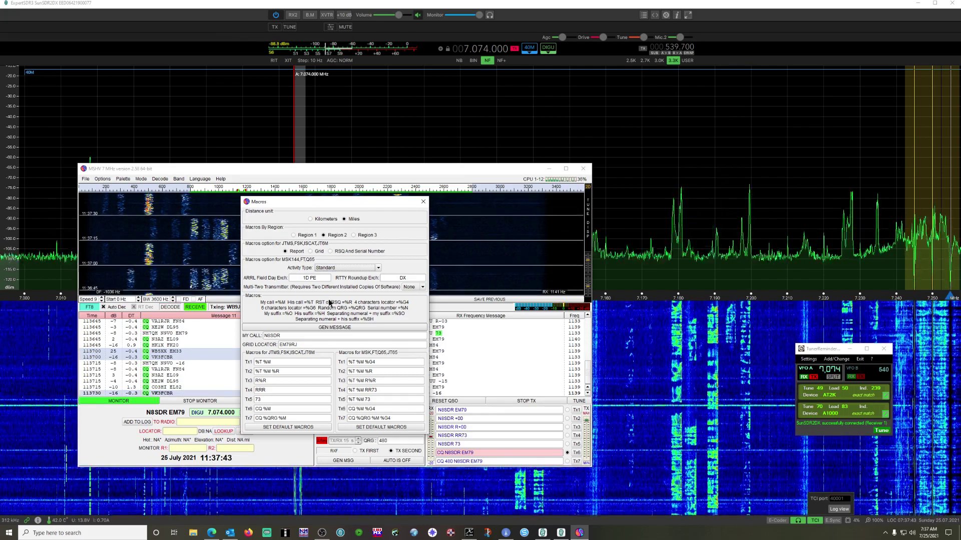
left_click(424, 206)
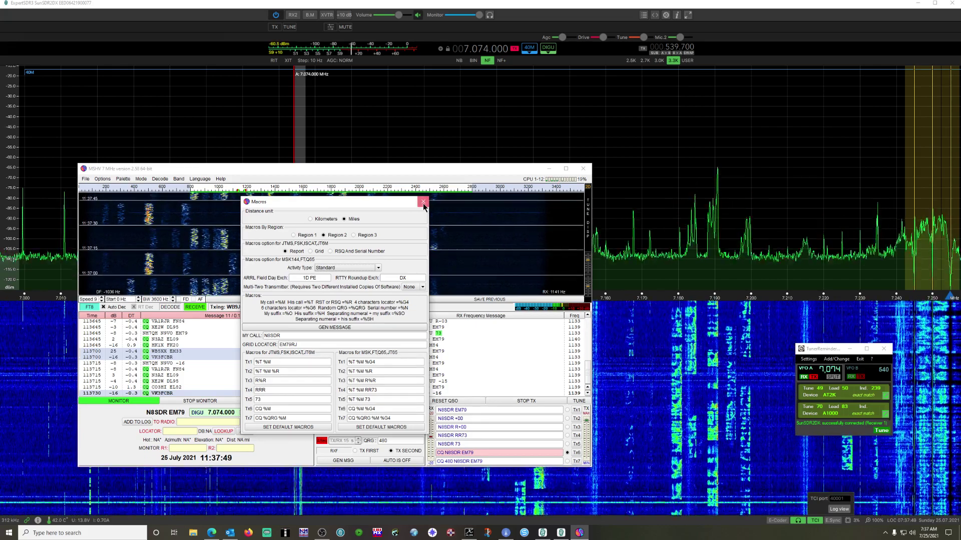
left_click(106, 179)
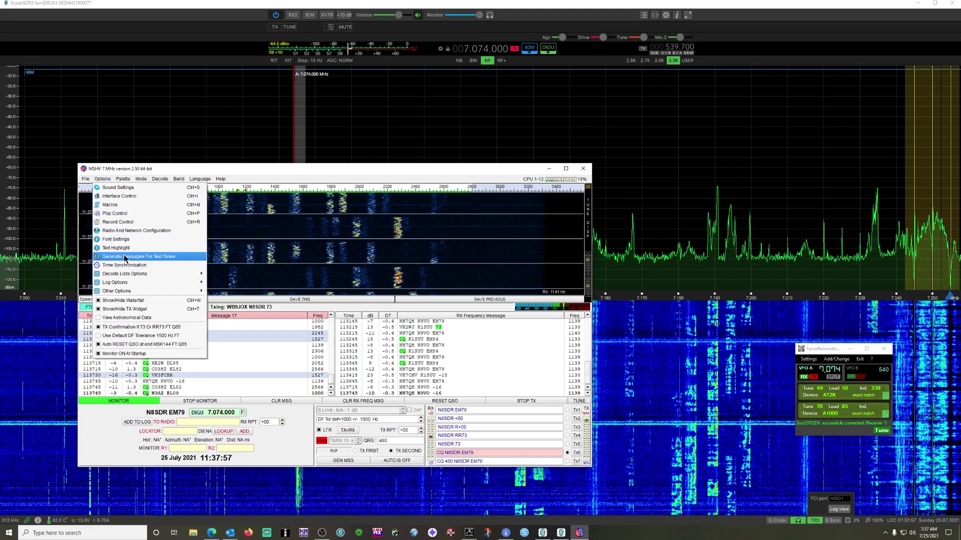
Review Radio and Network Configuration, confirming PSK Reporter spotting is connected, then close it.
left_click(119, 231)
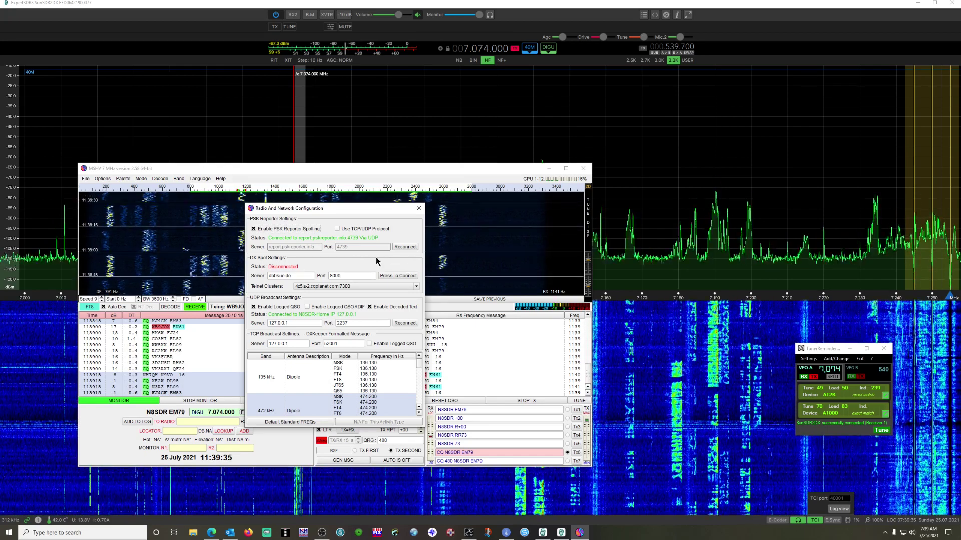
left_click(416, 209)
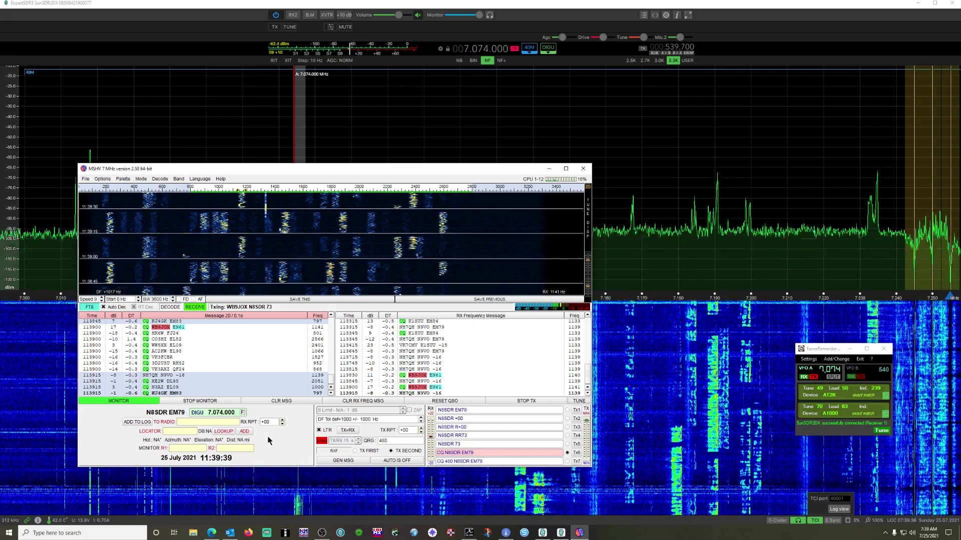
left_click(418, 15)
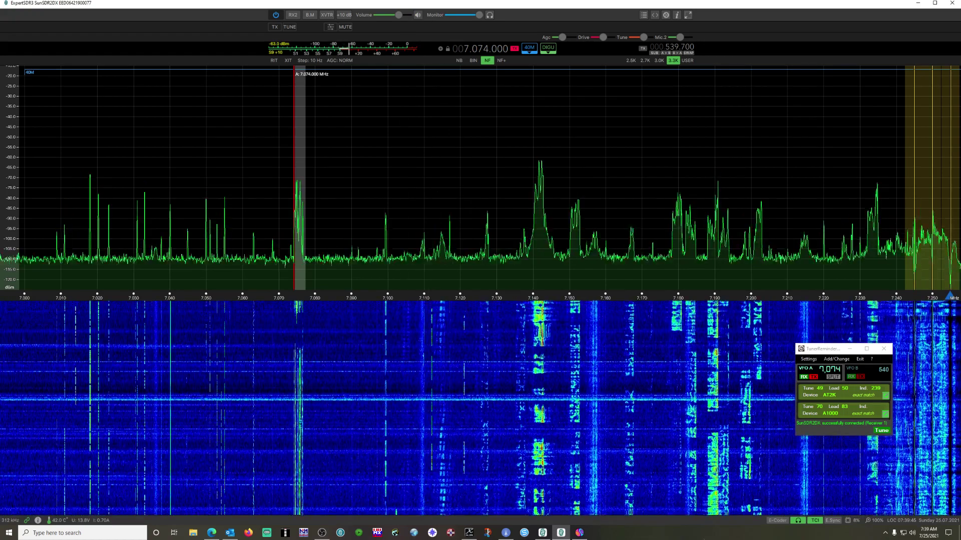
key("alt+Tab")
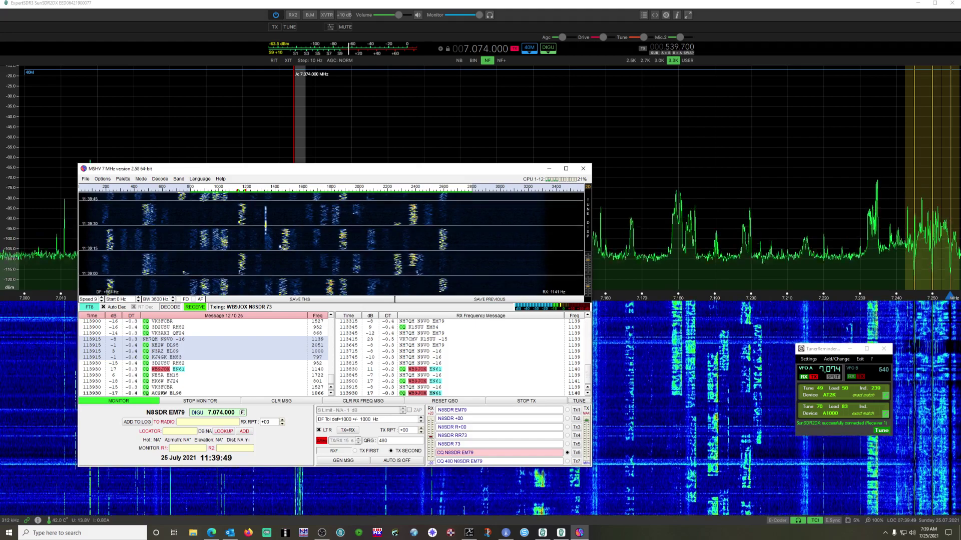
key("alt+Tab")
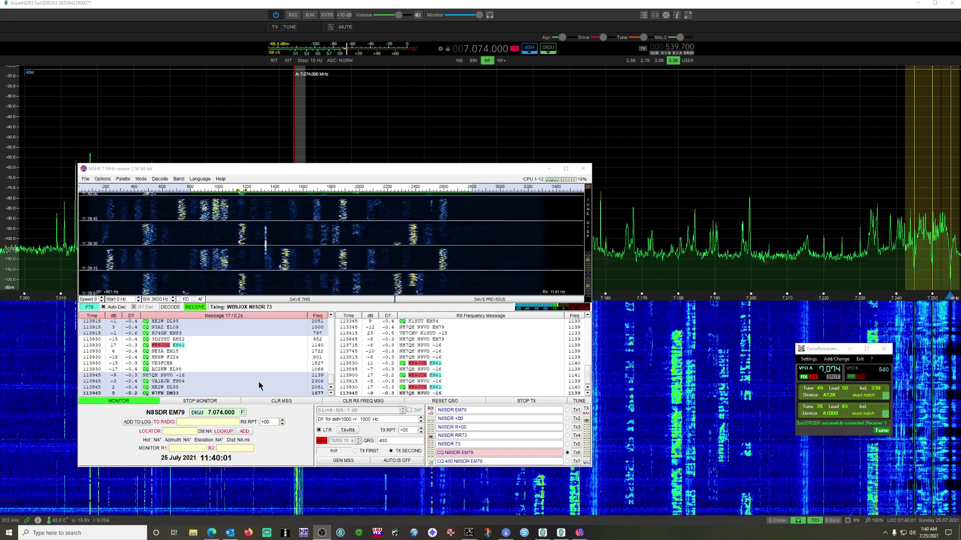
mouse_move(398, 16)
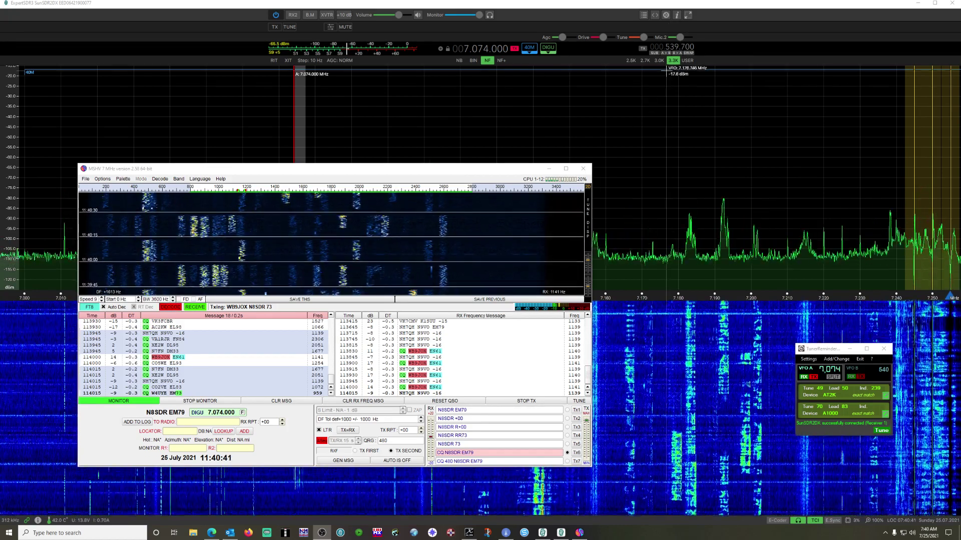
Answer the DX station's CQ with a trimmed callsign, then bring up ExpertSDR3's mic/power meter choice.
double_click(165, 394)
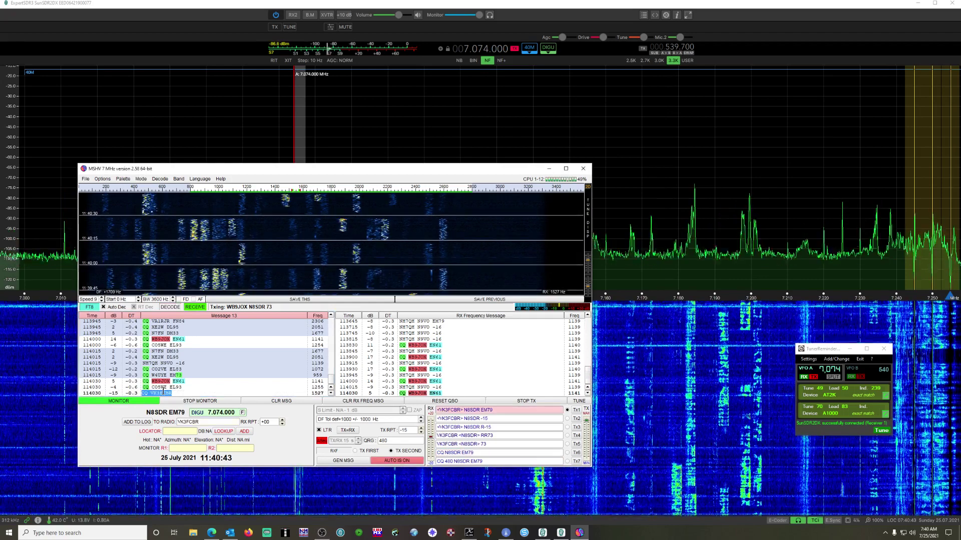
left_click_drag(165, 394, 151, 393)
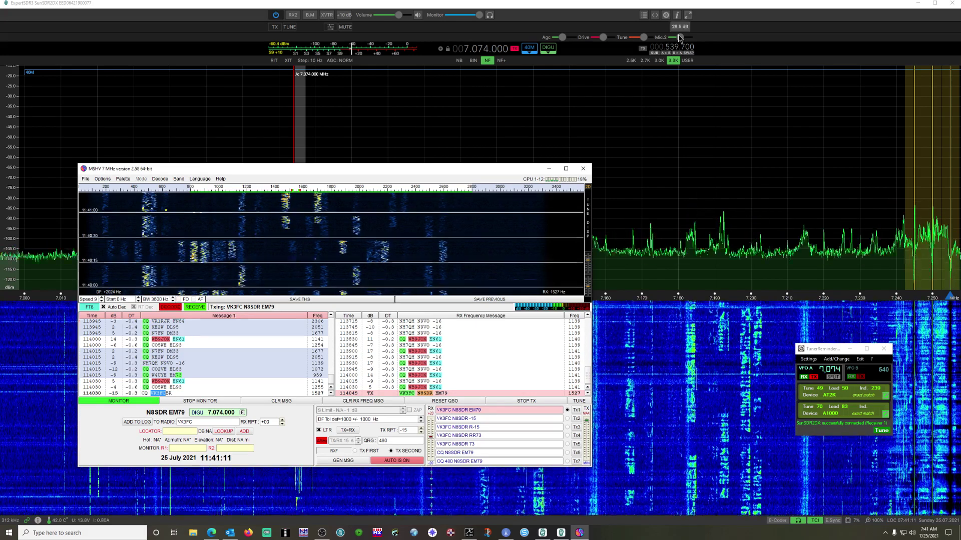
mouse_move(679, 37)
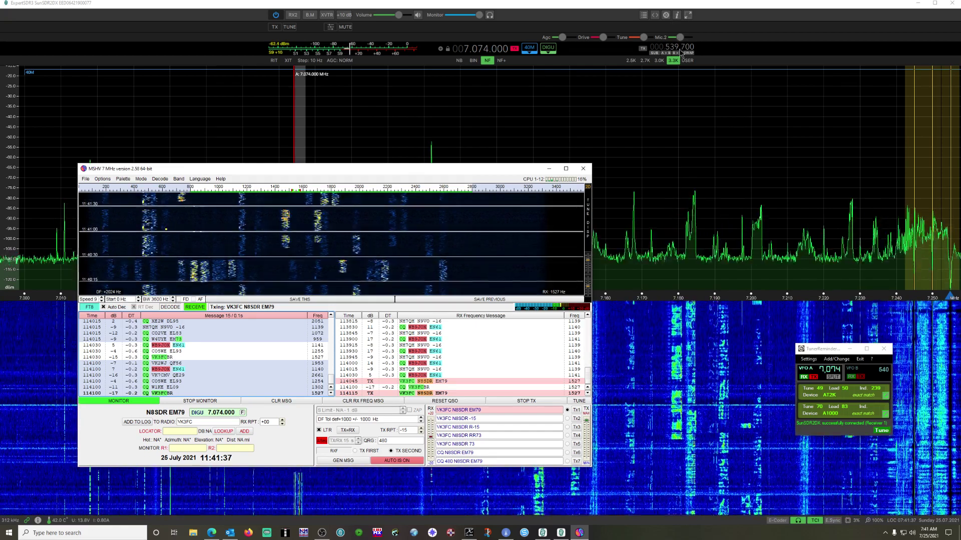
mouse_move(645, 39)
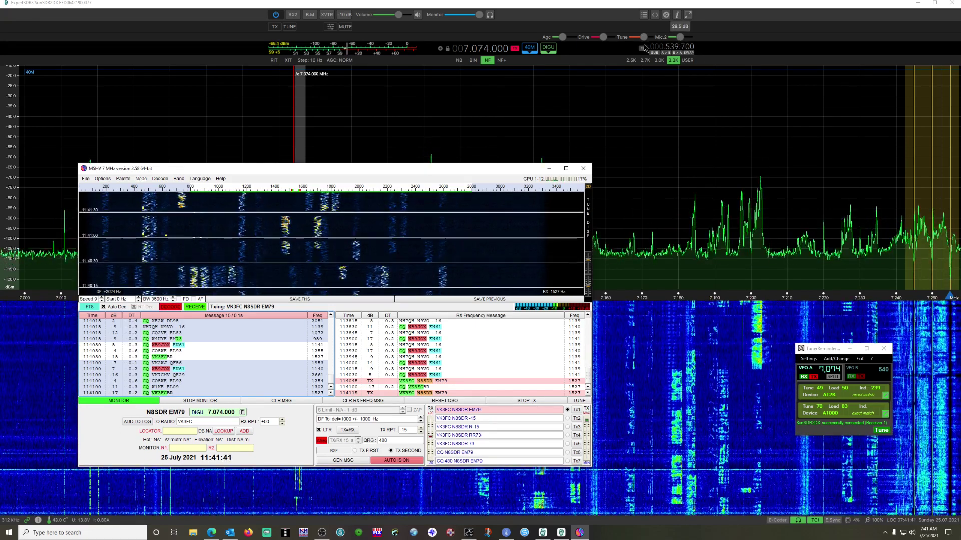
right_click(273, 55)
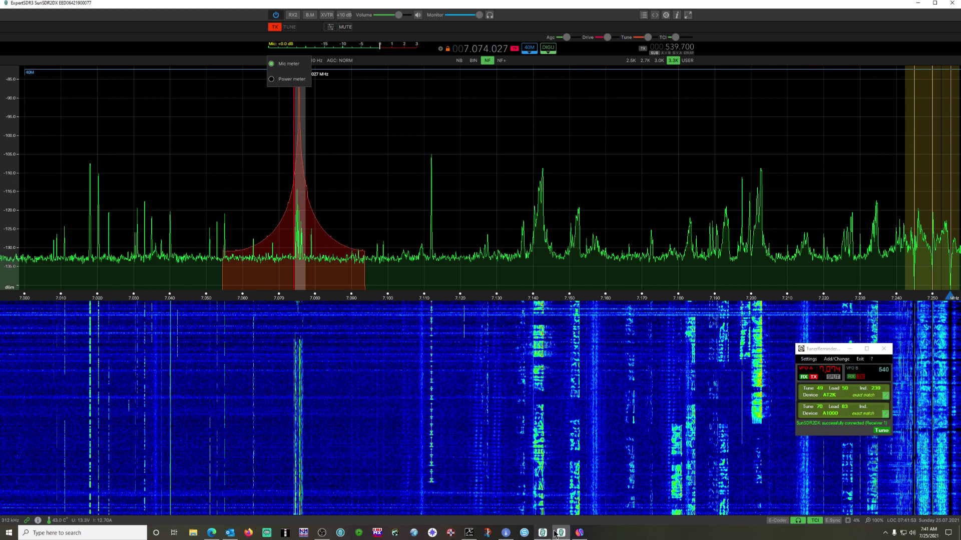
Bring MSHV forward and stop the transmission, turning automatic transmit off.
left_click(577, 534)
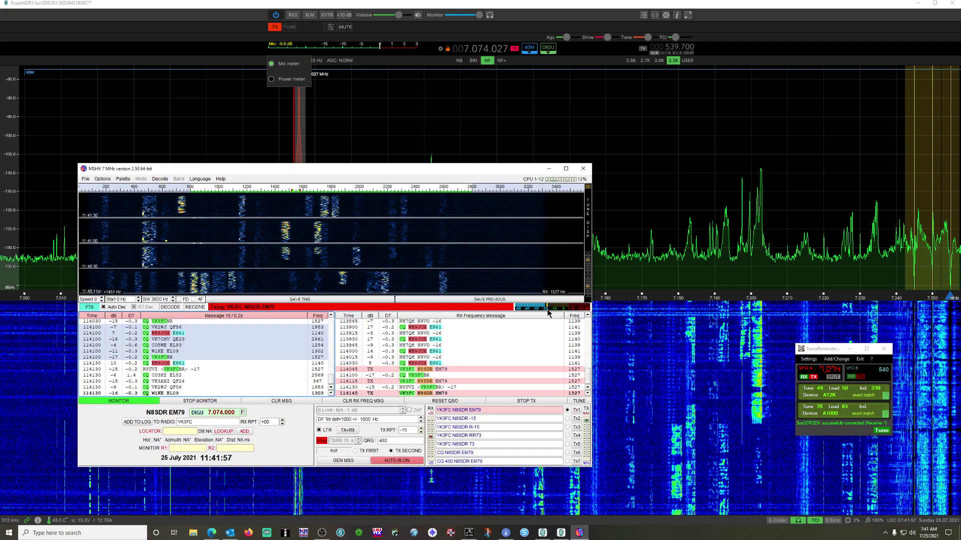
left_click(533, 400)
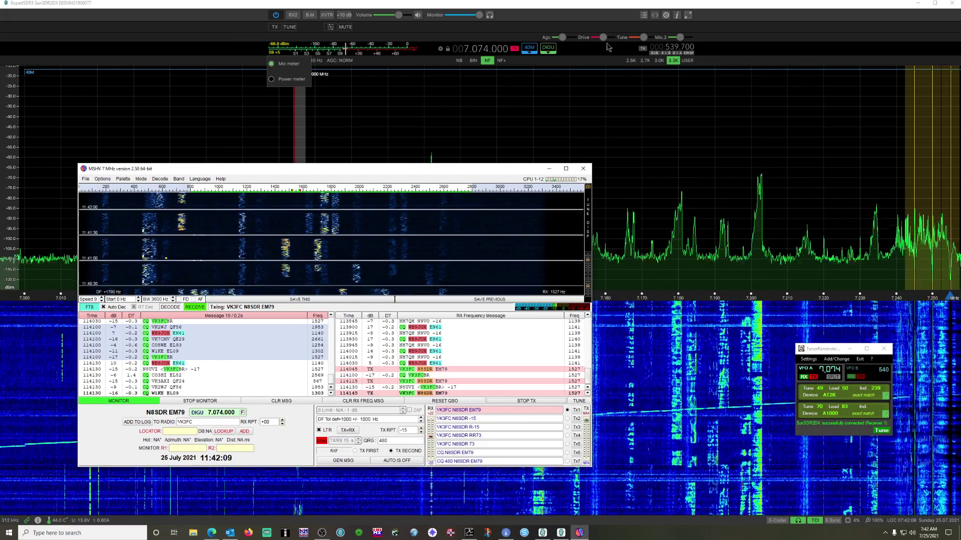
mouse_move(605, 39)
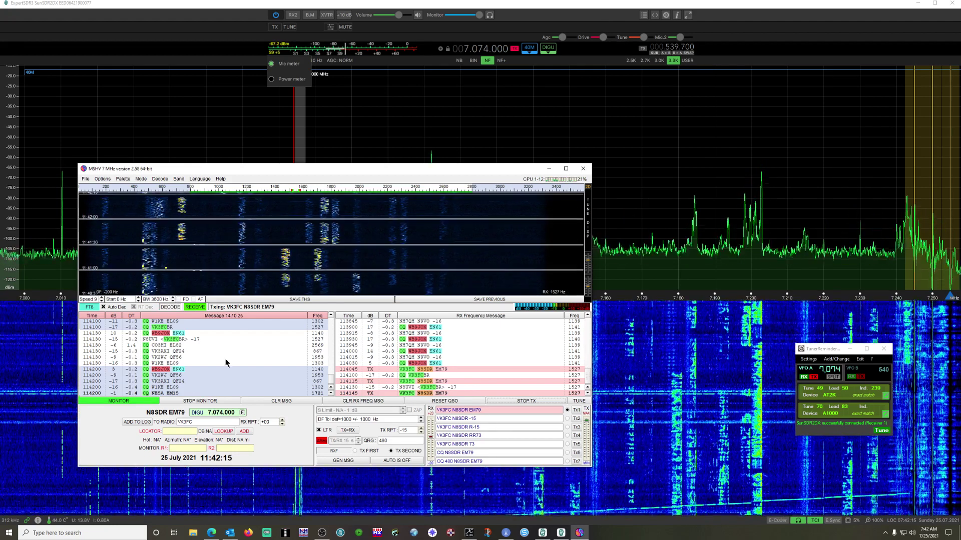
double_click(170, 382)
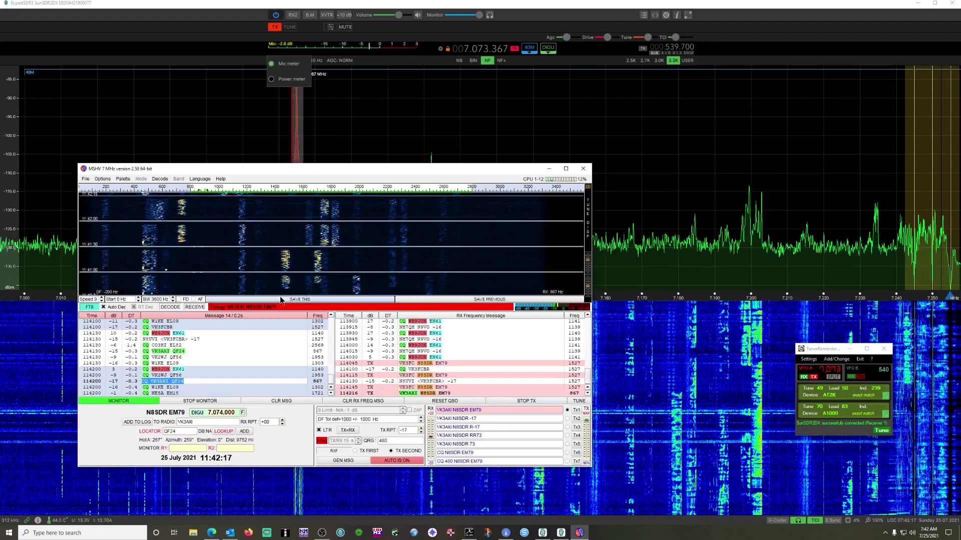
left_click(284, 83)
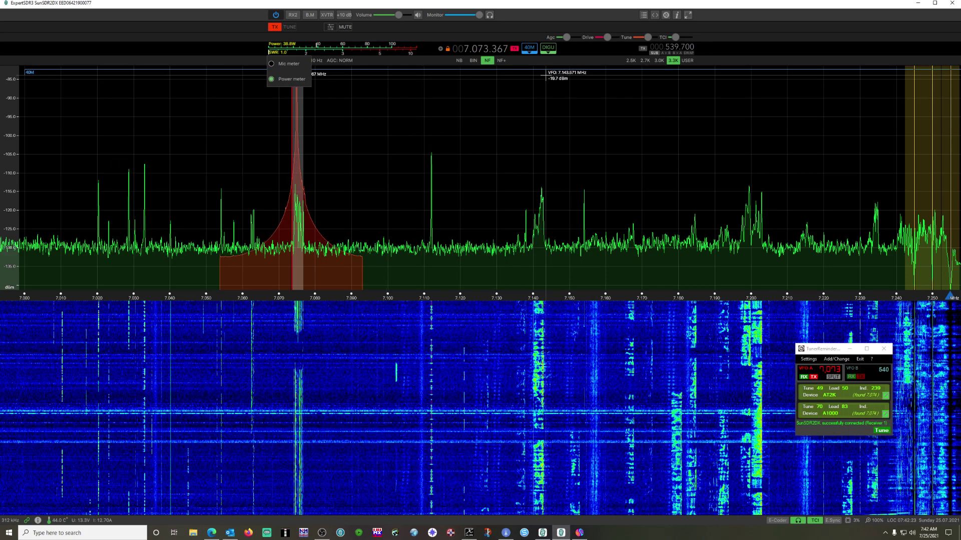
left_click(579, 534)
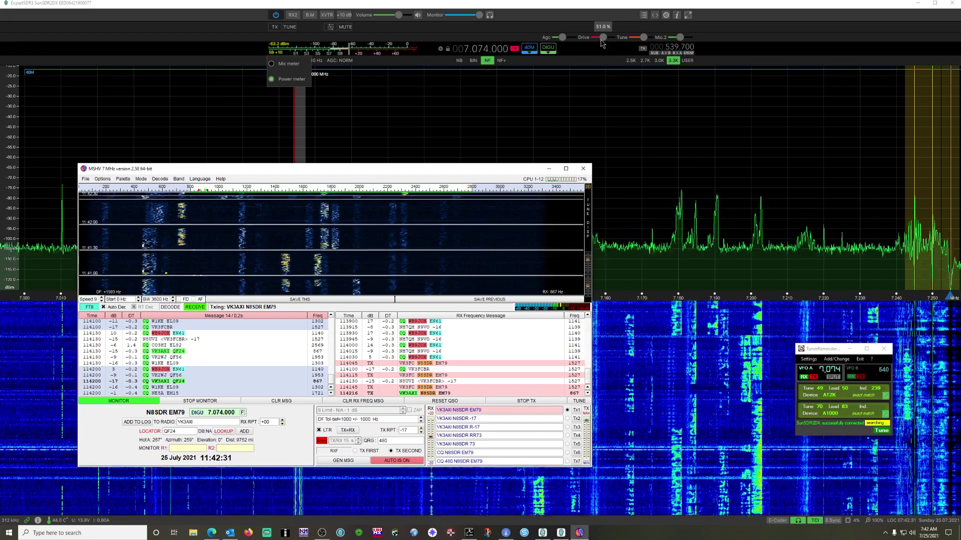
scroll(604, 40, "up", 1)
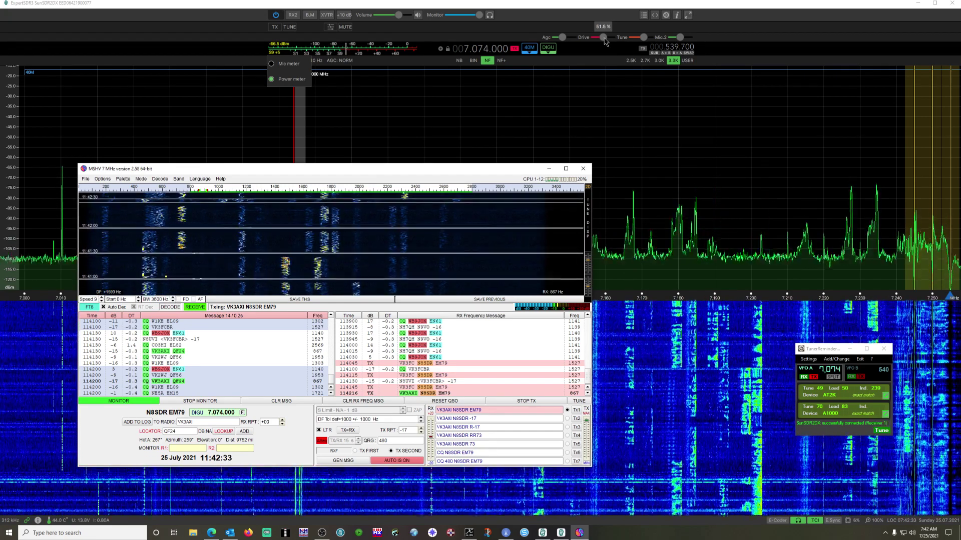
scroll(605, 40, "up", 1)
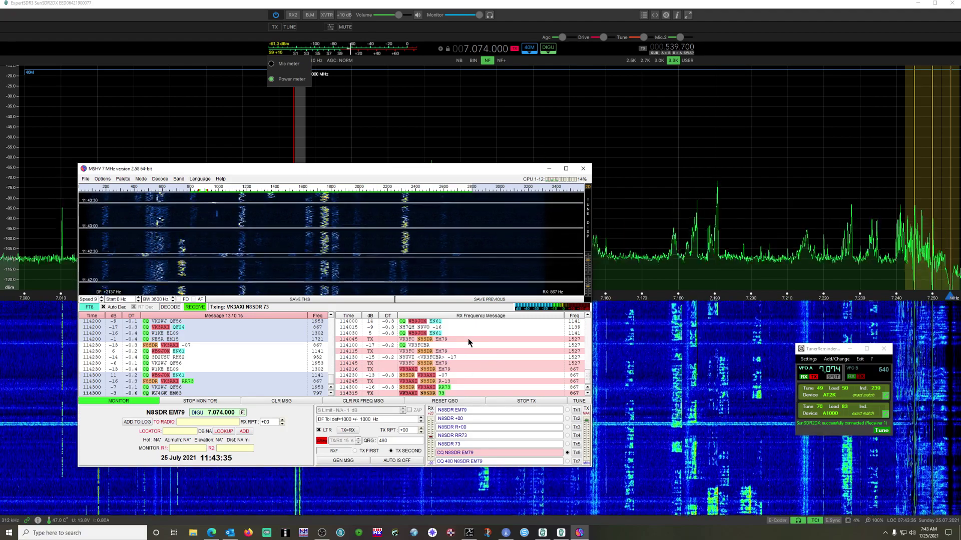
Set the radio meter to Mic, answer the CQ 3D2USU RH82 decode, then stop transmitting.
left_click(275, 64)
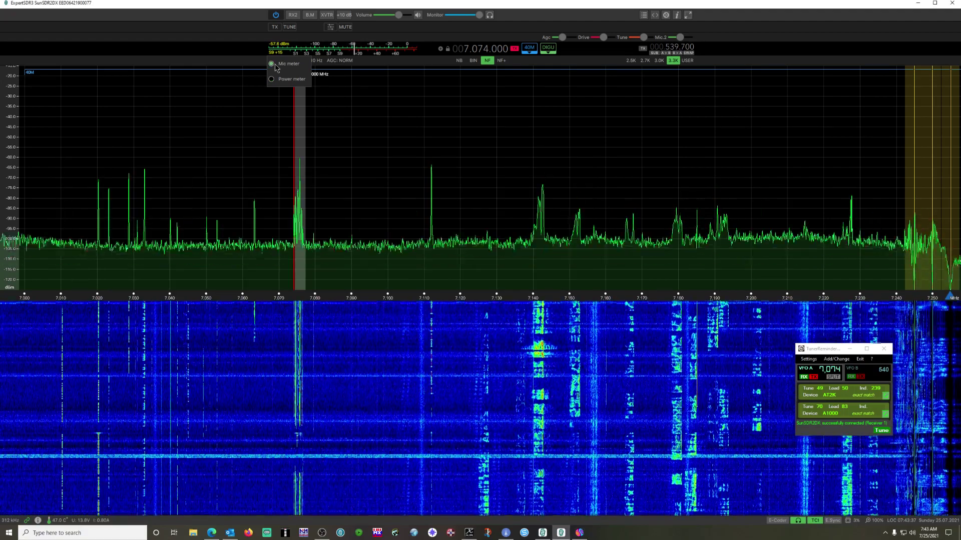
left_click(580, 534)
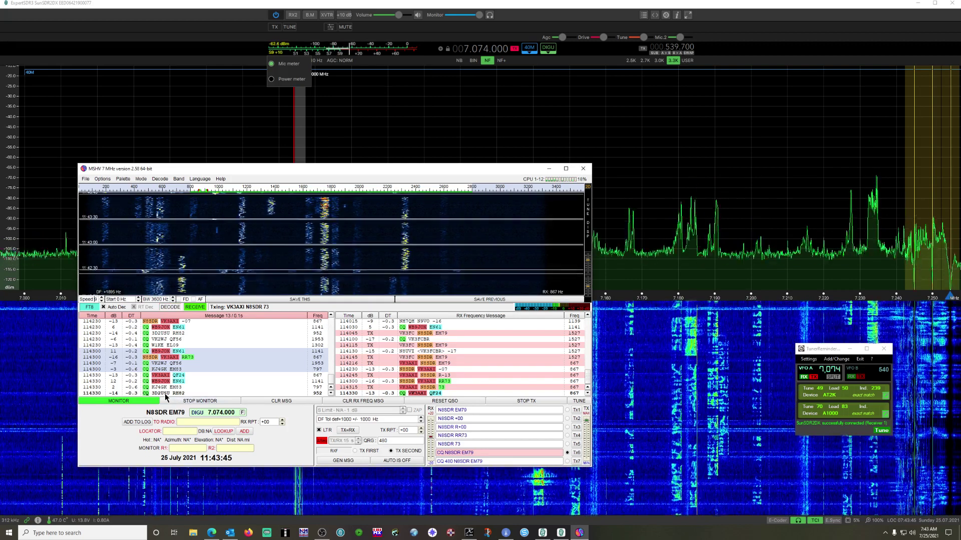
double_click(164, 394)
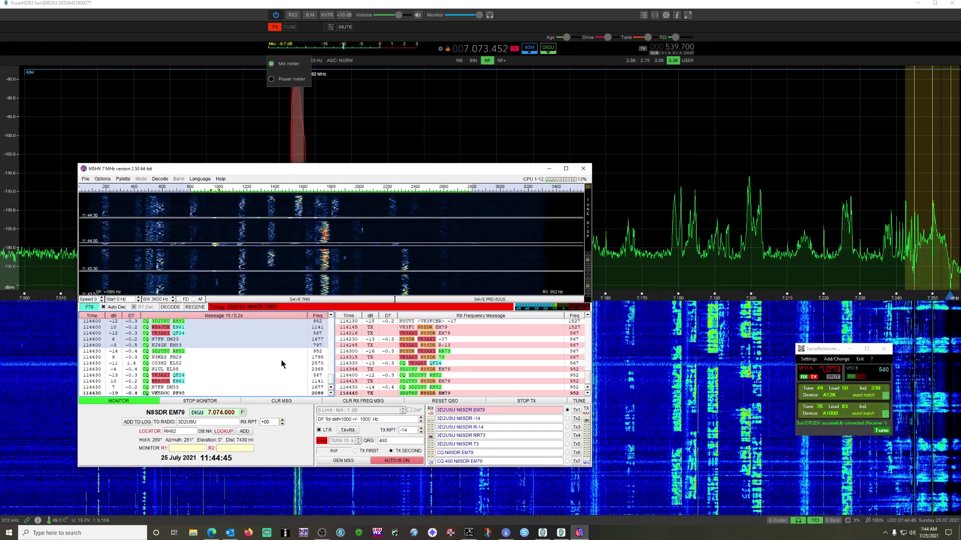
left_click(528, 398)
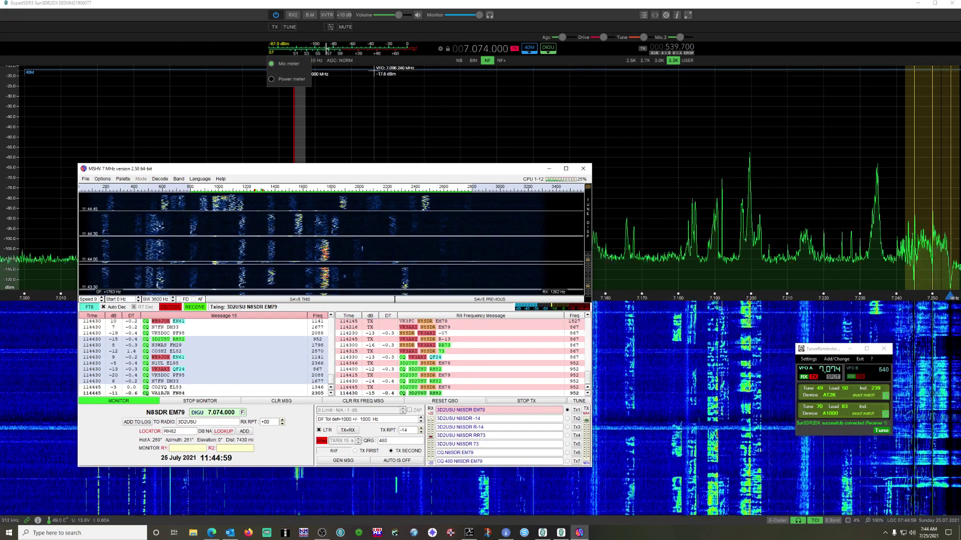
Drop the 3D2USU call and key a steady 1200 Hz tune carrier from MSHV.
mouse_move(677, 41)
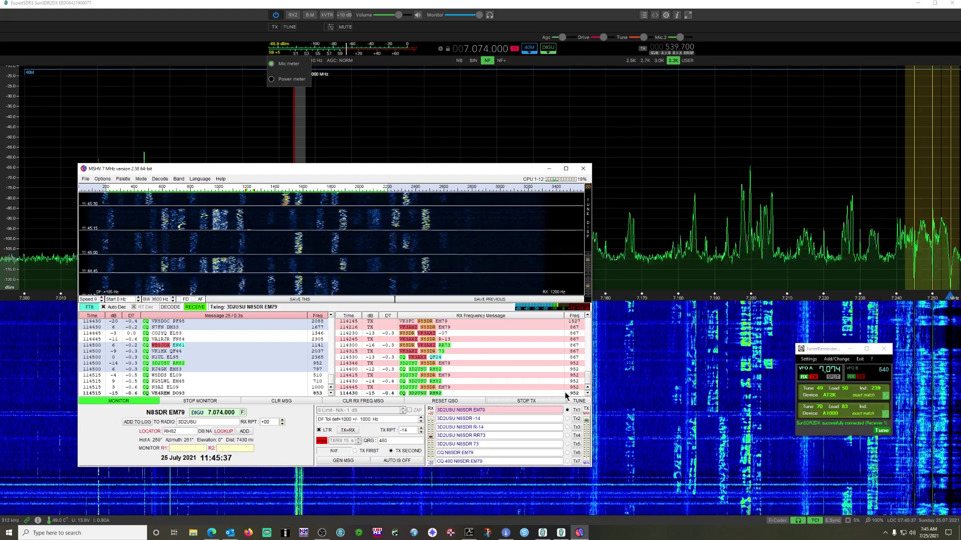
left_click(578, 402)
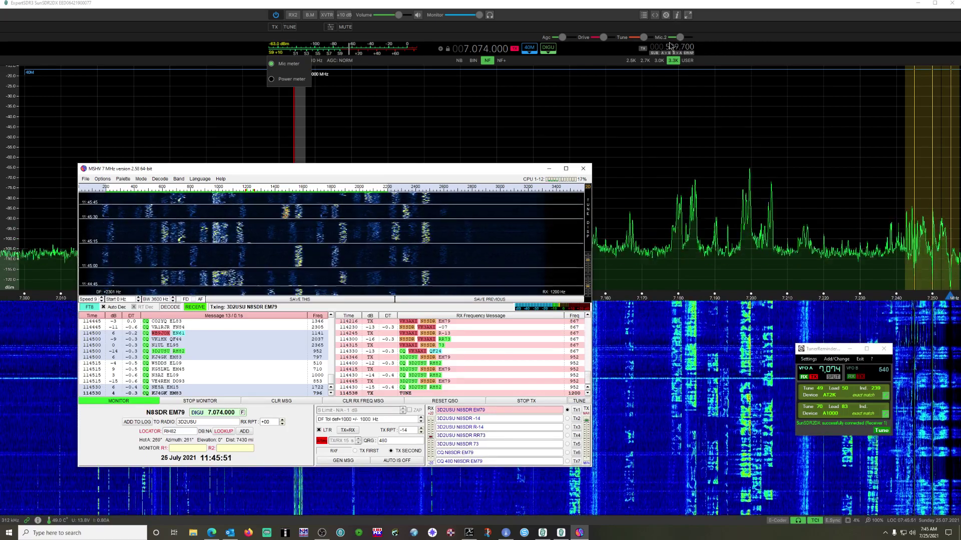
left_click(579, 401)
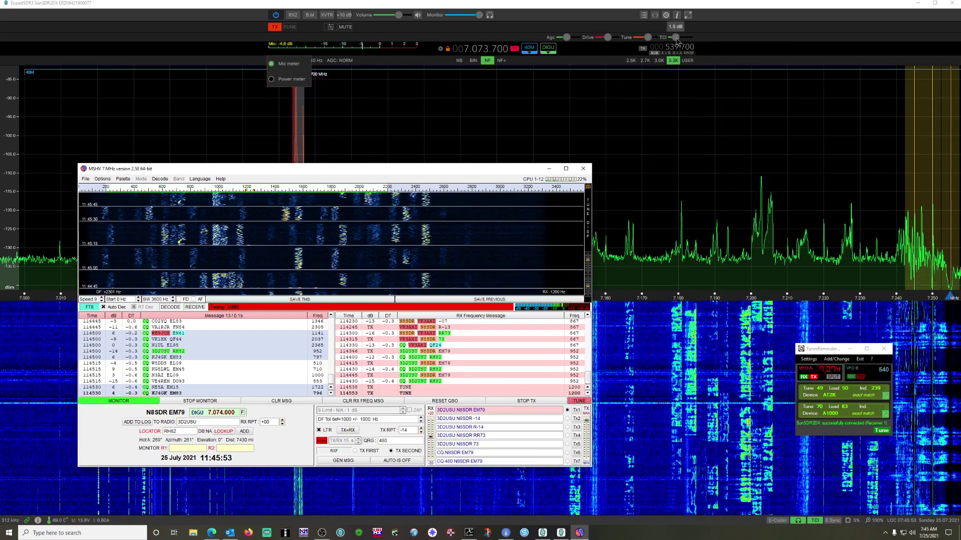
Raise the ExpertSDR3 Mic.2 gain from -7.0 dB to 28.5 dB, then return to MSHV.
left_click(677, 41)
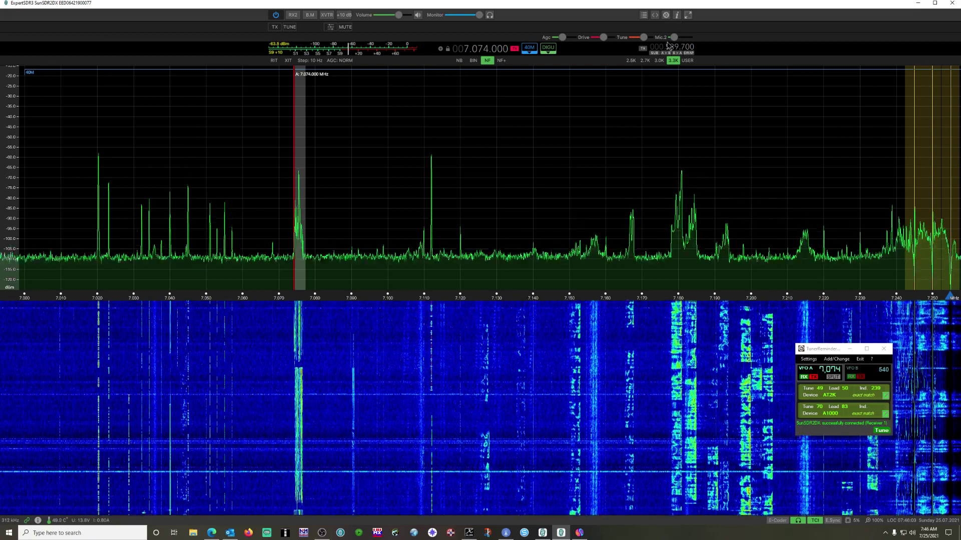
mouse_move(675, 40)
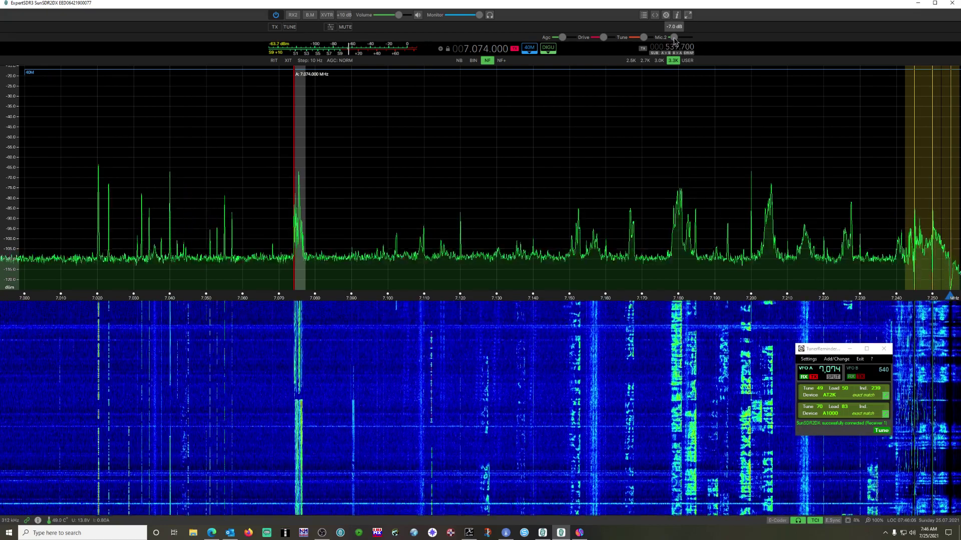
left_click_drag(675, 38, 679, 38)
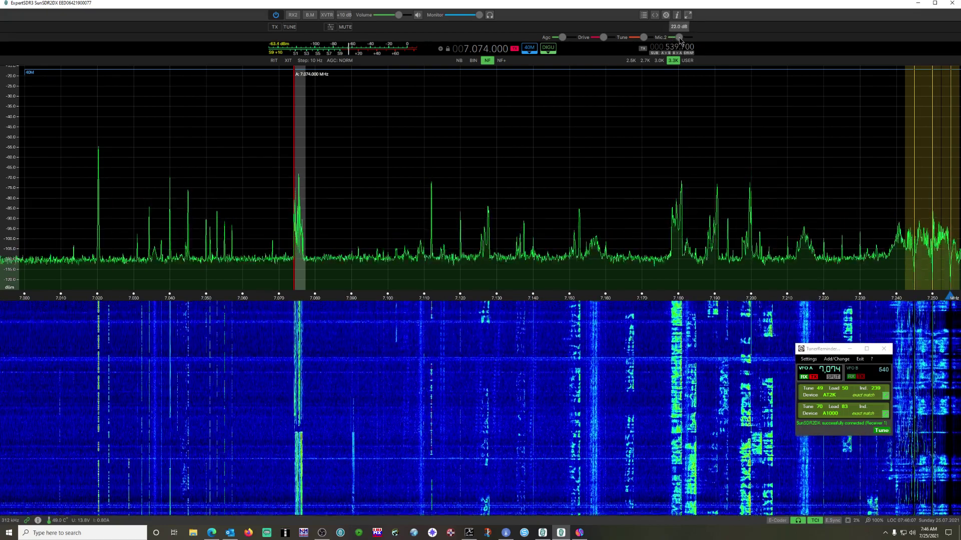
scroll(679, 38, "up", 2)
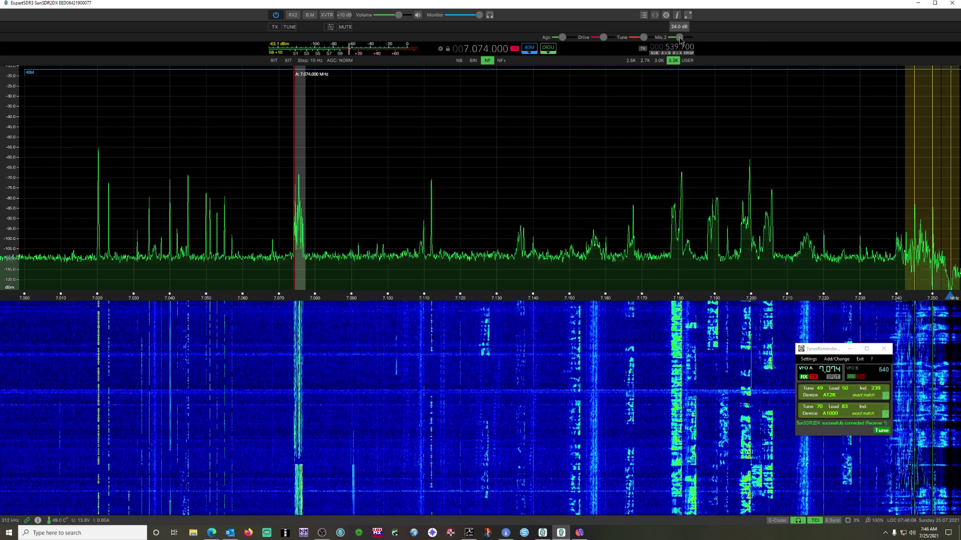
scroll(679, 38, "up", 3)
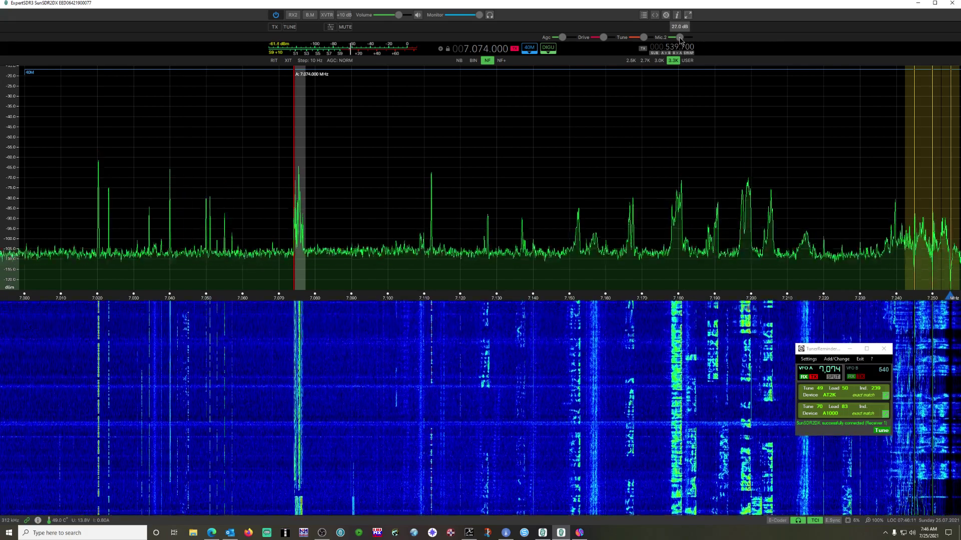
scroll(679, 39, "up", 3)
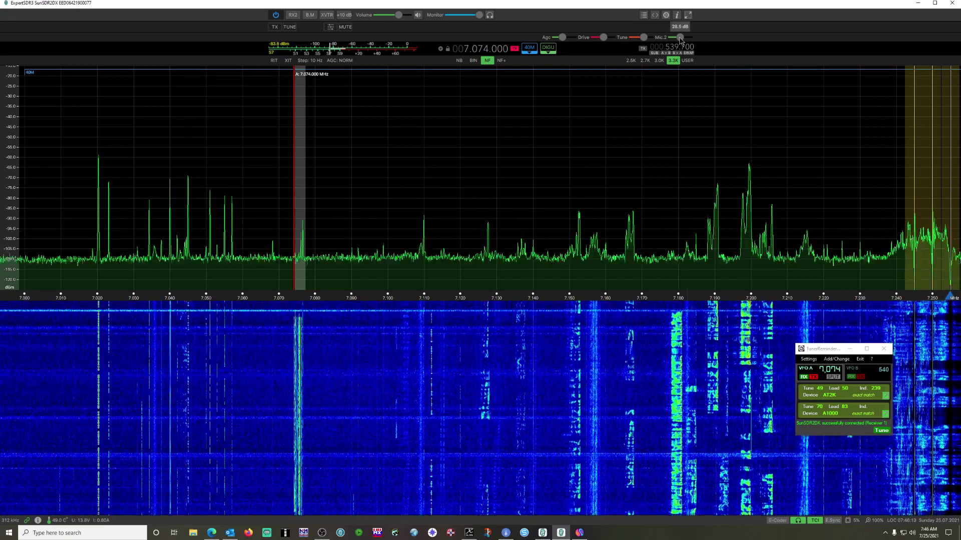
left_click(580, 533)
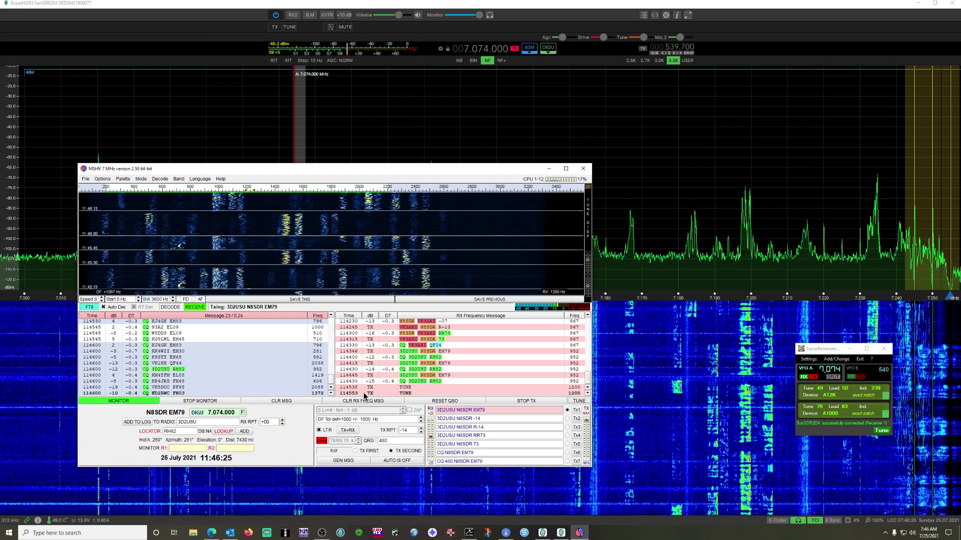
Transmit another TUNE carrier to test the 28.5 dB mic gain.
left_click(576, 402)
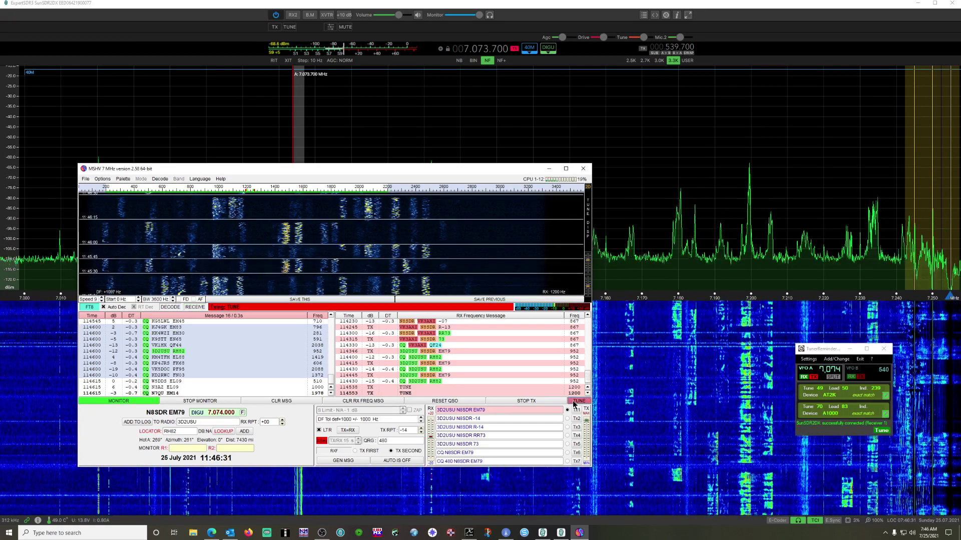